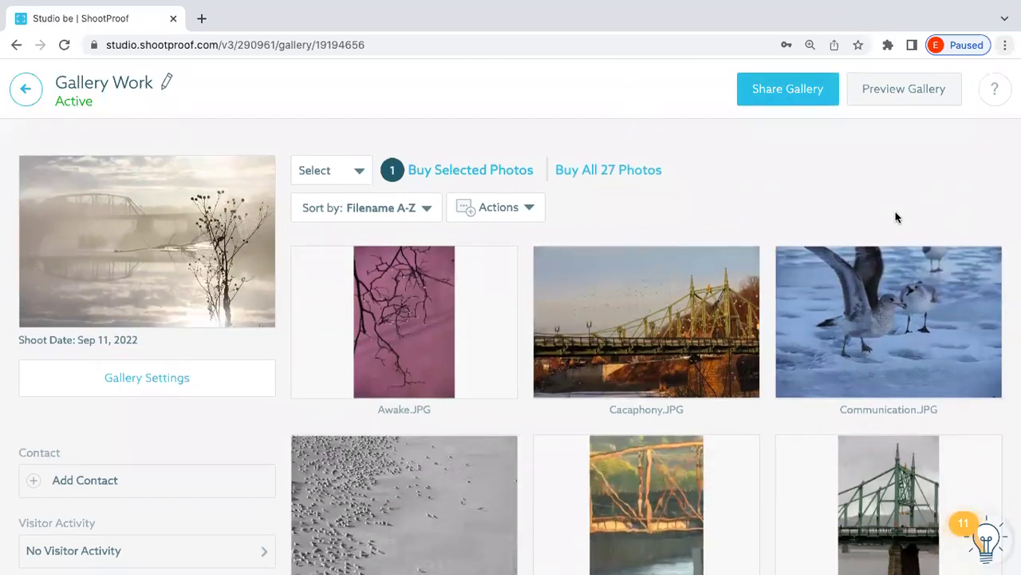
pyautogui.scroll(-1, 895, 211)
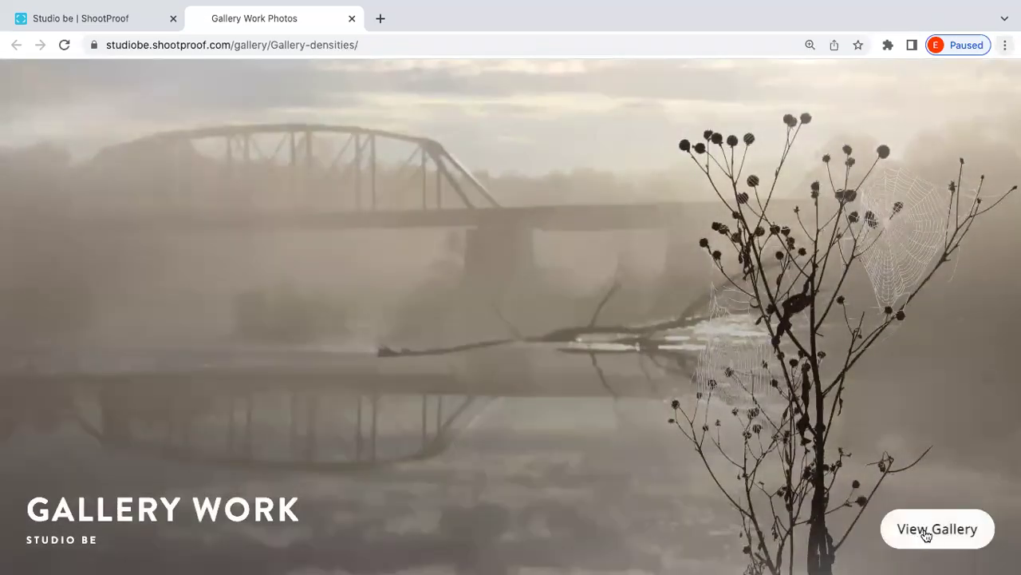
# Enter the Gallery Work preview from its cover page to reach the 27-photo grid.
pyautogui.click(926, 533)
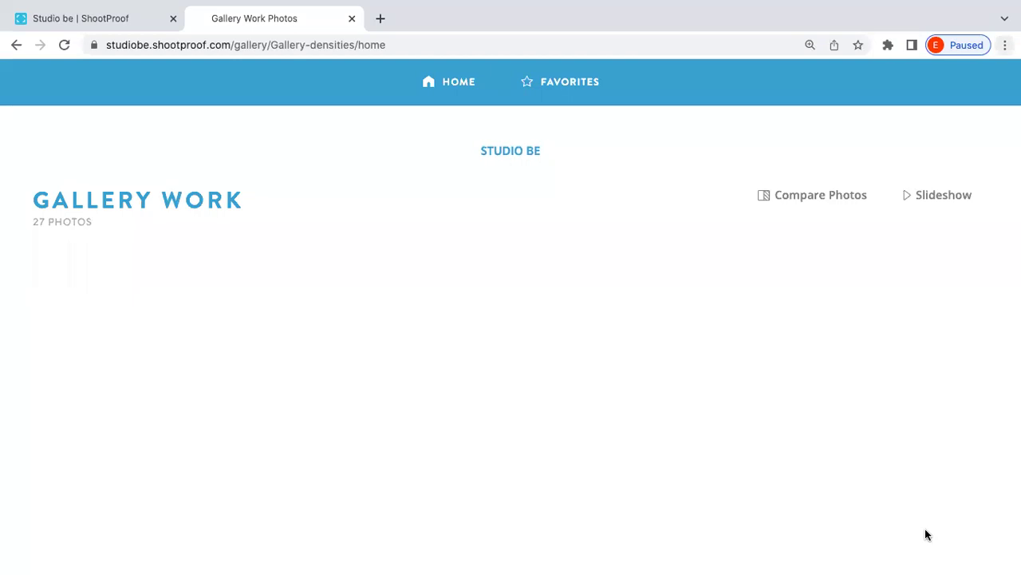
pyautogui.scroll(-3, 928, 534)
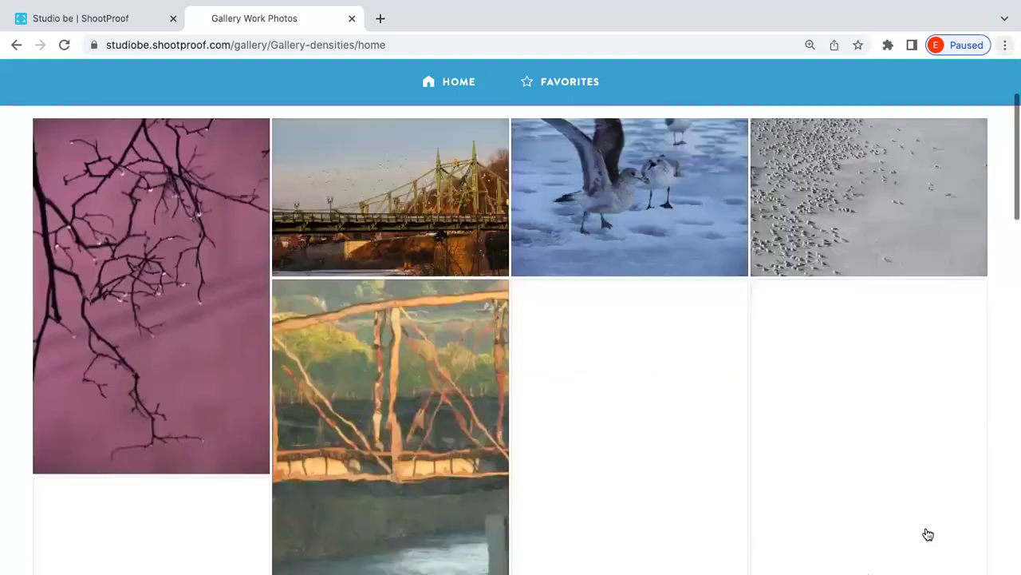
pyautogui.scroll(-5, 929, 534)
pyautogui.scroll(-5, 928, 534)
pyautogui.scroll(-5, 928, 534)
pyautogui.scroll(-5, 928, 533)
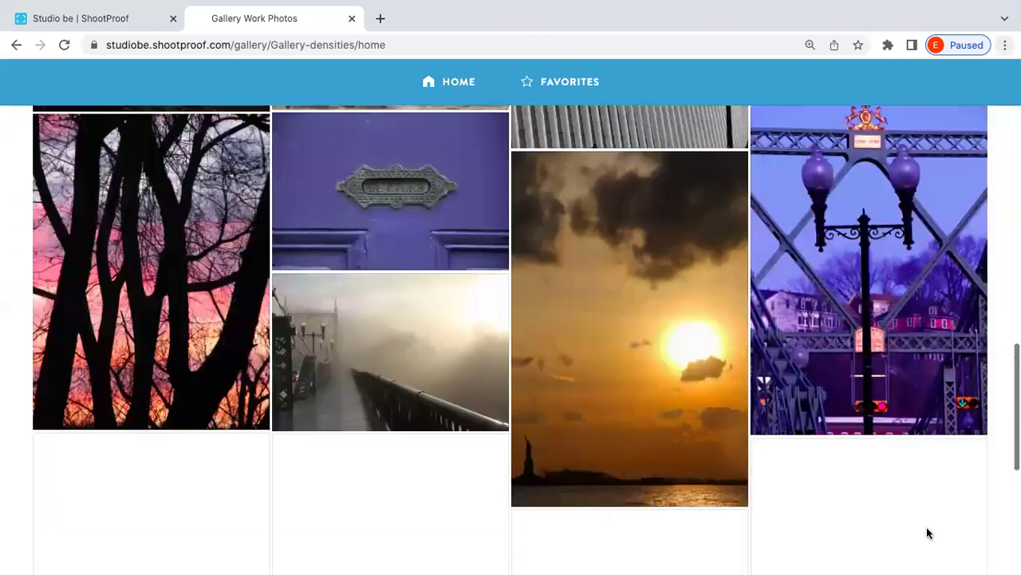
pyautogui.scroll(-1, 928, 534)
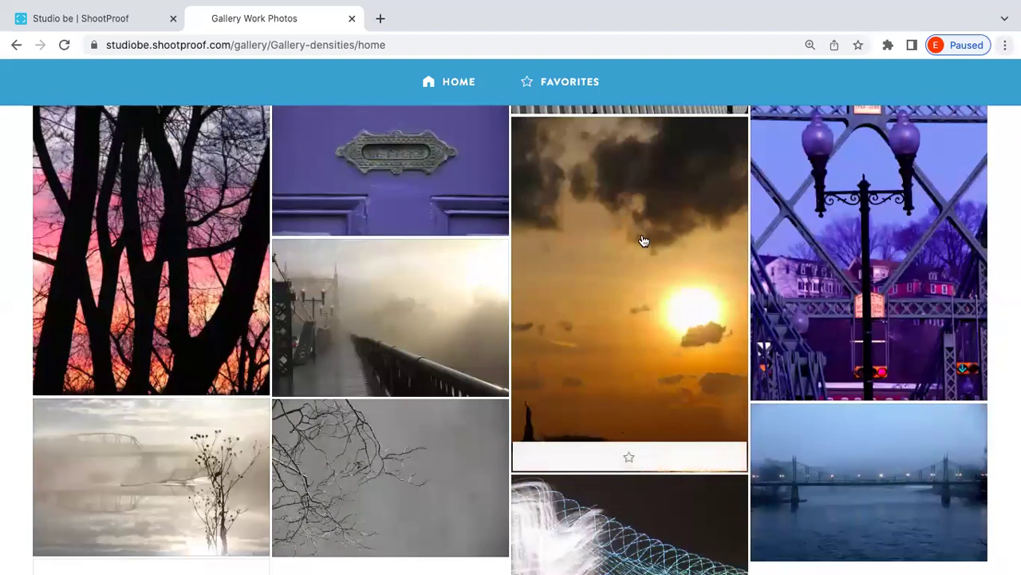
# Open the Statue of Liberty sunset photo and enlarge it to fill the window.
pyautogui.click(644, 240)
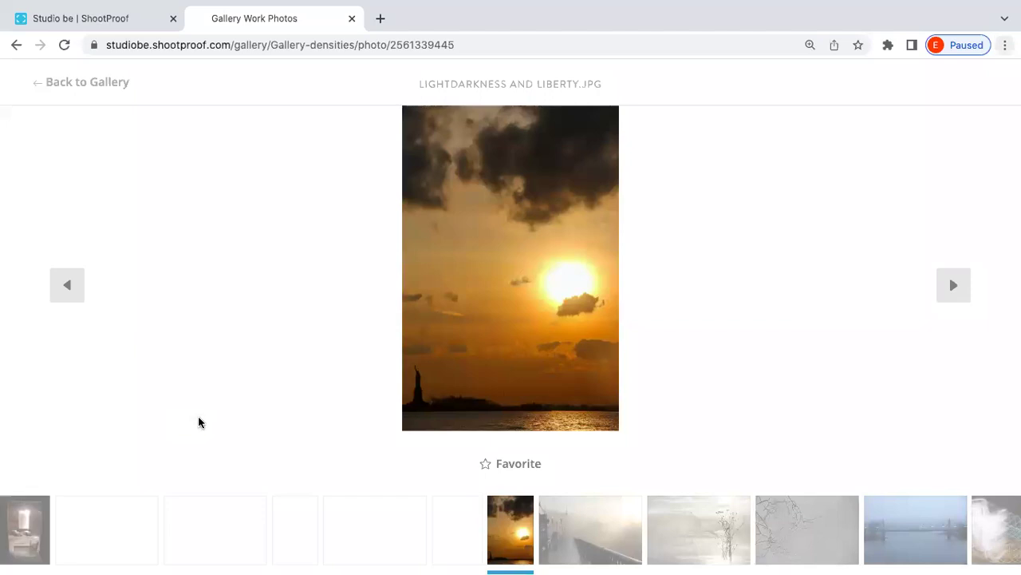
pyautogui.click(564, 233)
pyautogui.click(846, 275)
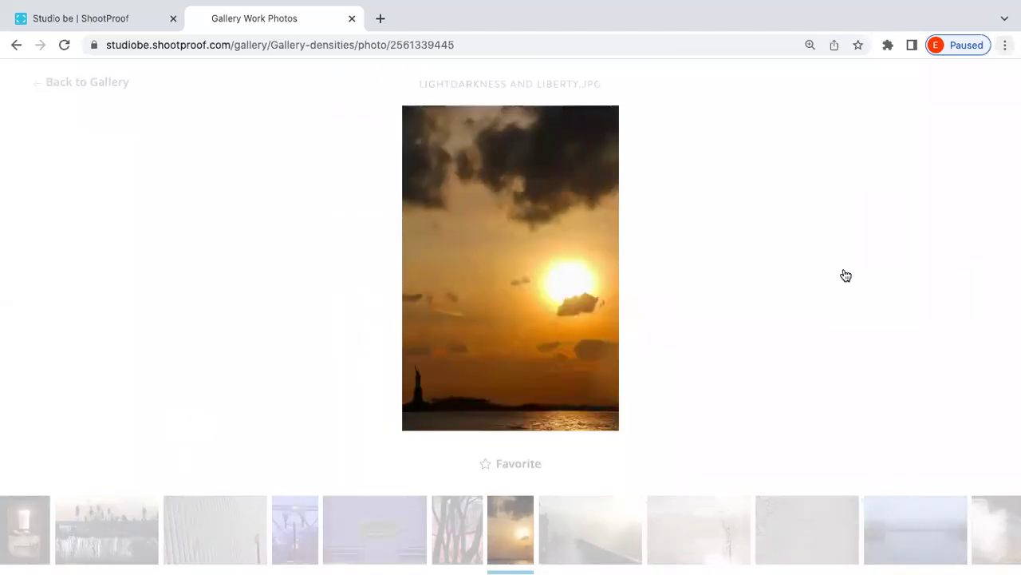
pyautogui.click(492, 237)
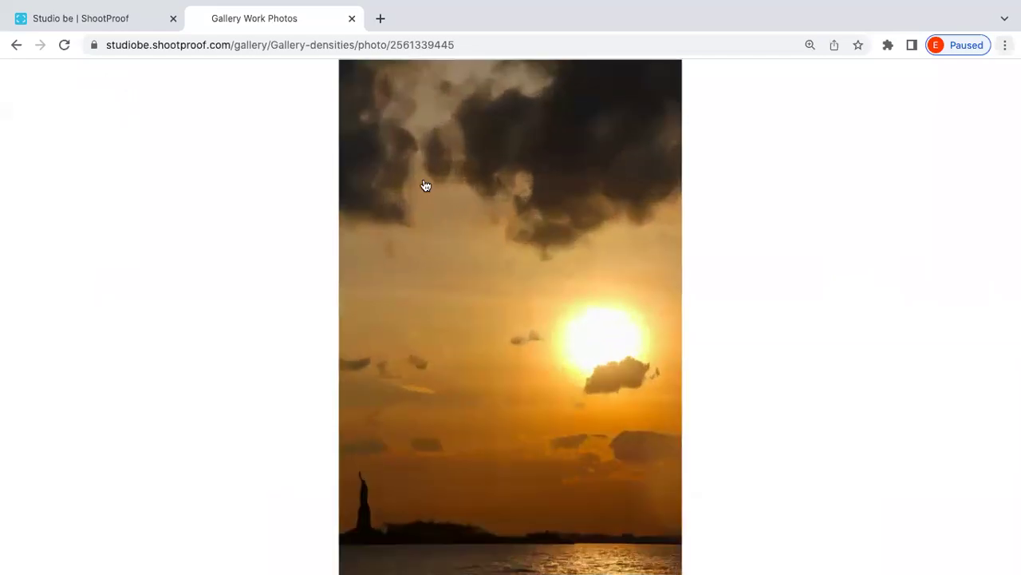